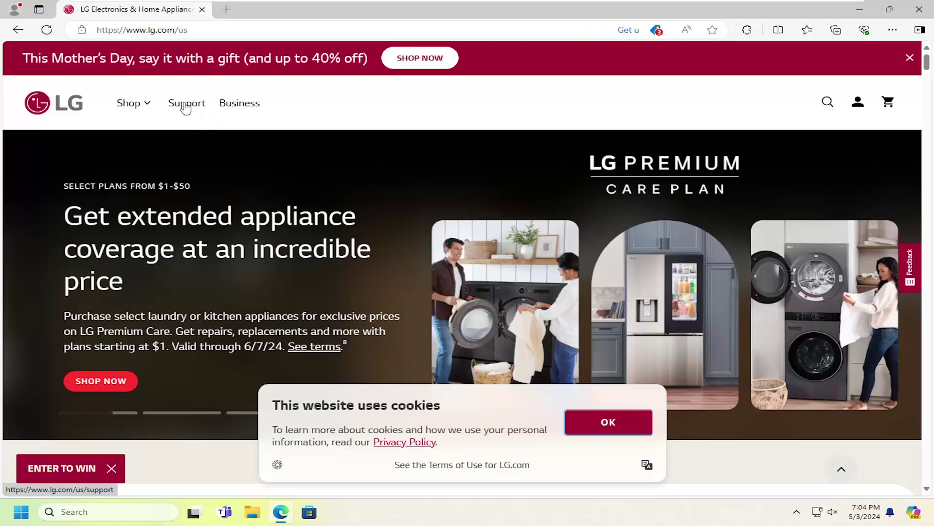
Go to LG.com's Support section and open the Software & Drivers downloads page
click(185, 107)
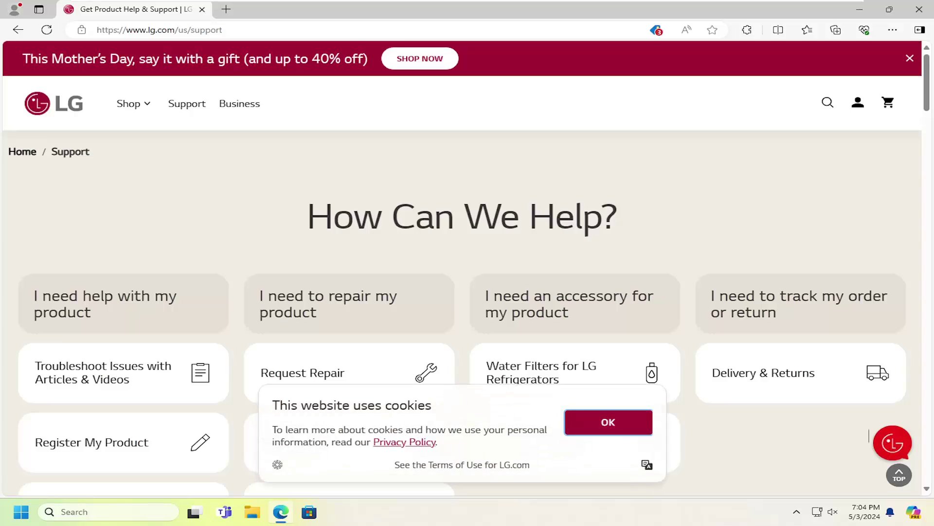
scroll(176, 195, down, 4)
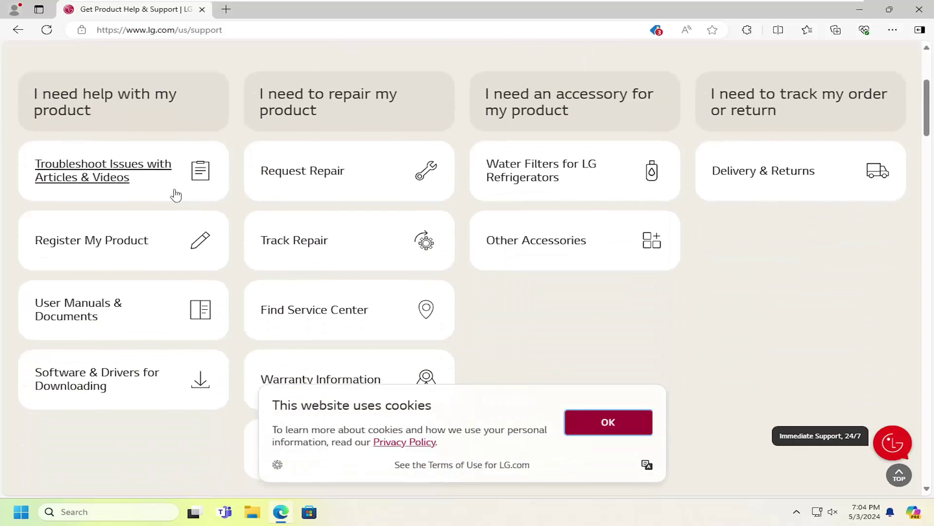
scroll(177, 195, down, 2)
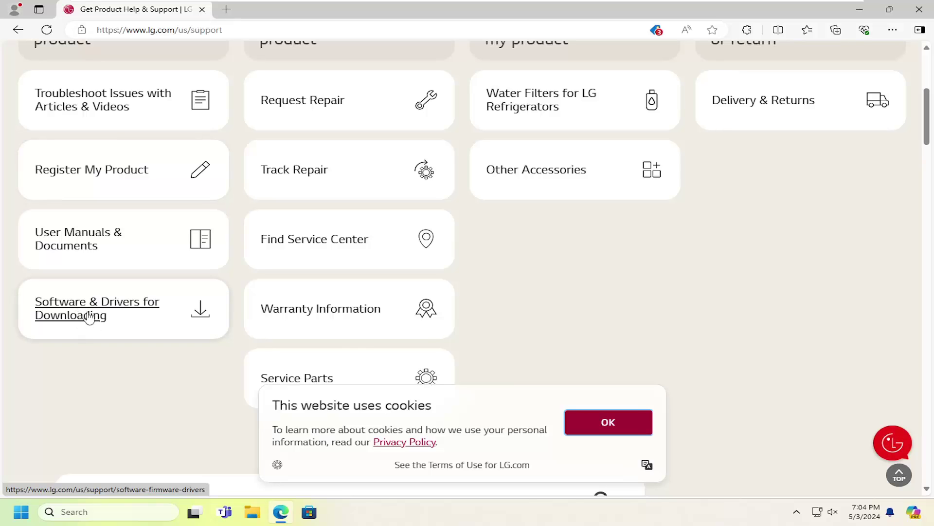
click(90, 317)
scroll(442, 223, down, 4)
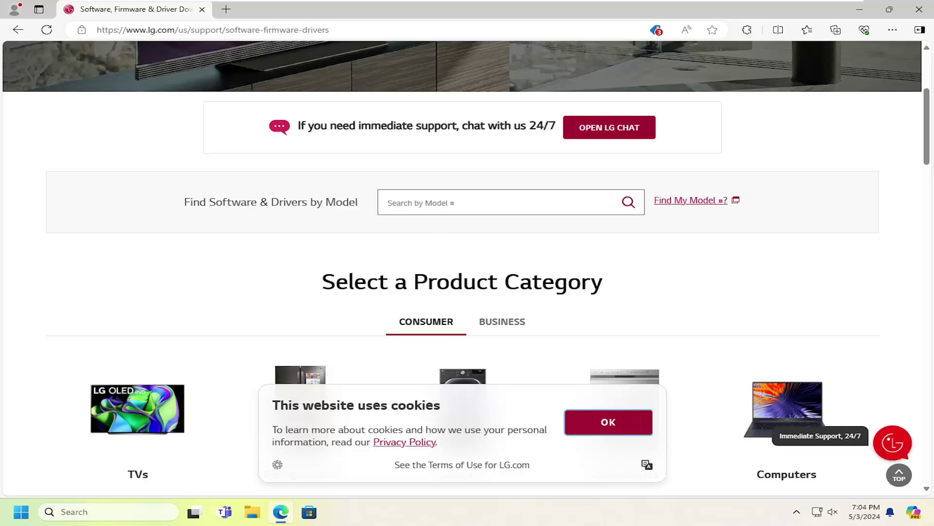
scroll(431, 212, down, 4)
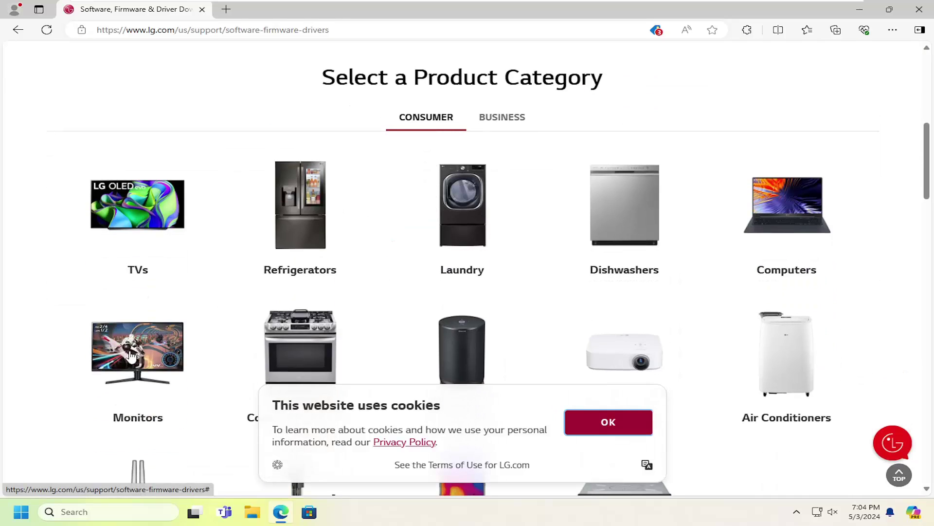
Choose the Monitors category to list LED, IPS and Gaming Monitors
click(144, 358)
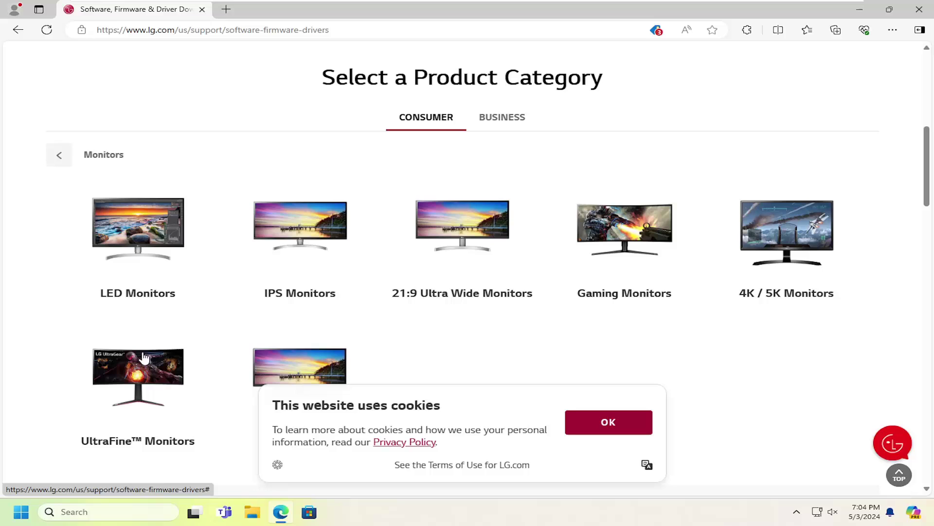
scroll(167, 307, down, 3)
scroll(189, 253, up, 2)
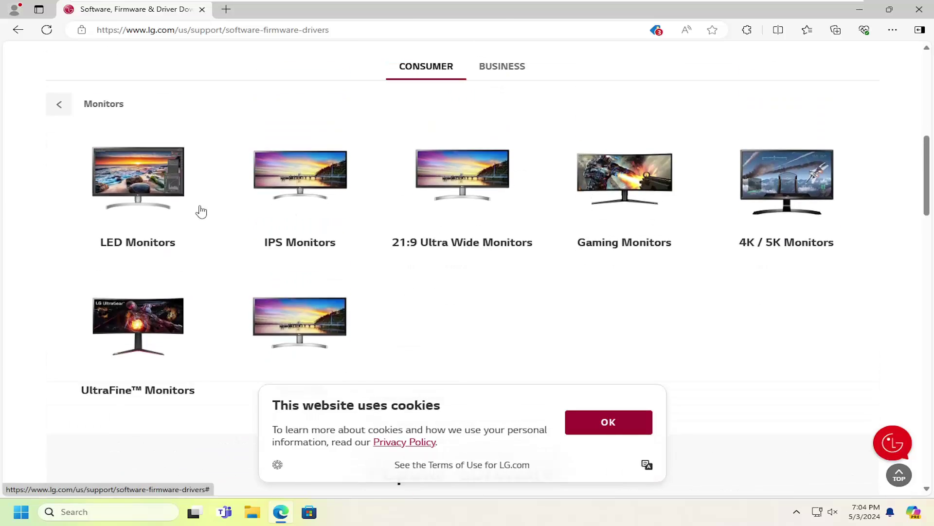
scroll(201, 212, up, 1)
scroll(146, 214, down, 1)
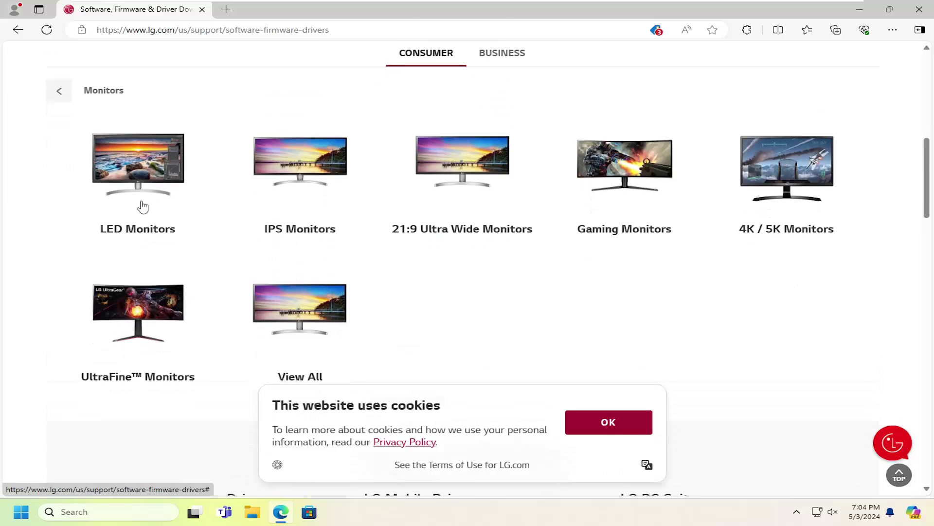
Open the 24MP500-B LED monitor's updates and find the Windows OnScreen Control 9.11 download
click(143, 207)
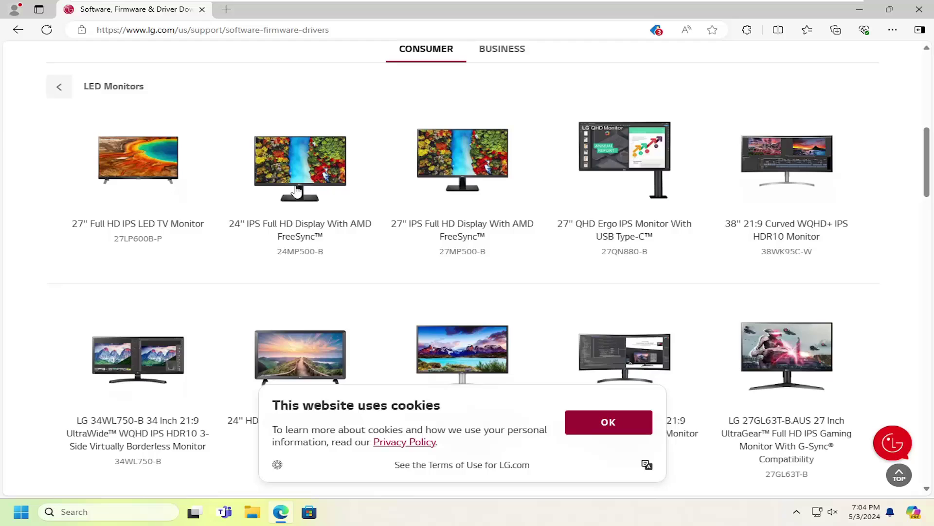
click(297, 168)
scroll(266, 254, down, 3)
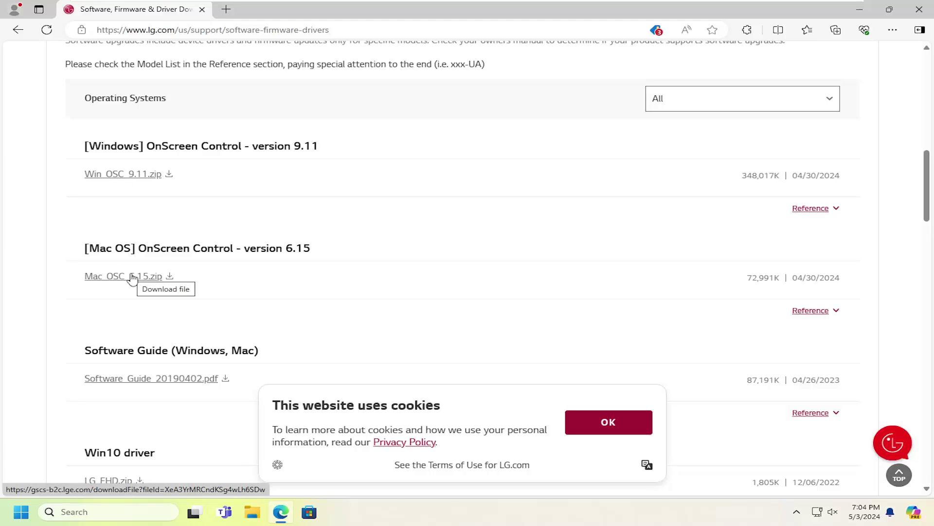
scroll(127, 273, down, 2)
scroll(122, 267, down, 2)
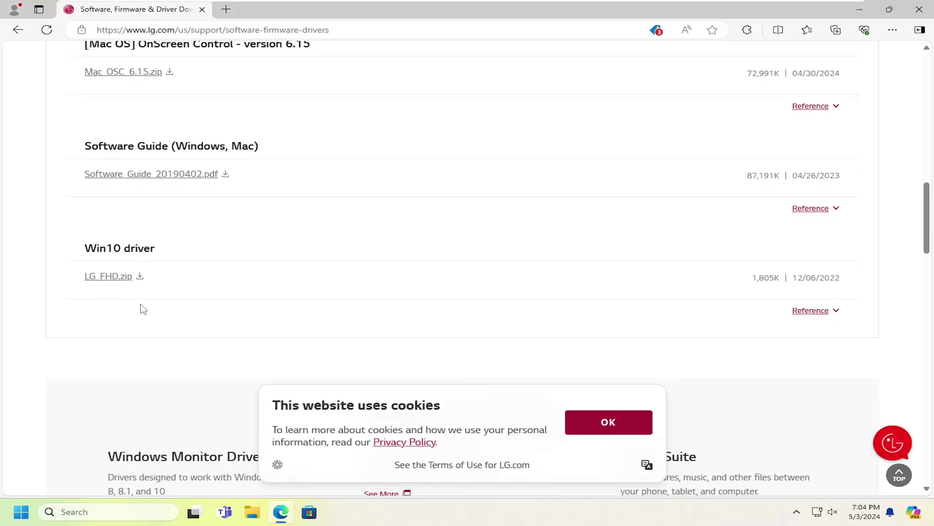
scroll(231, 320, up, 4)
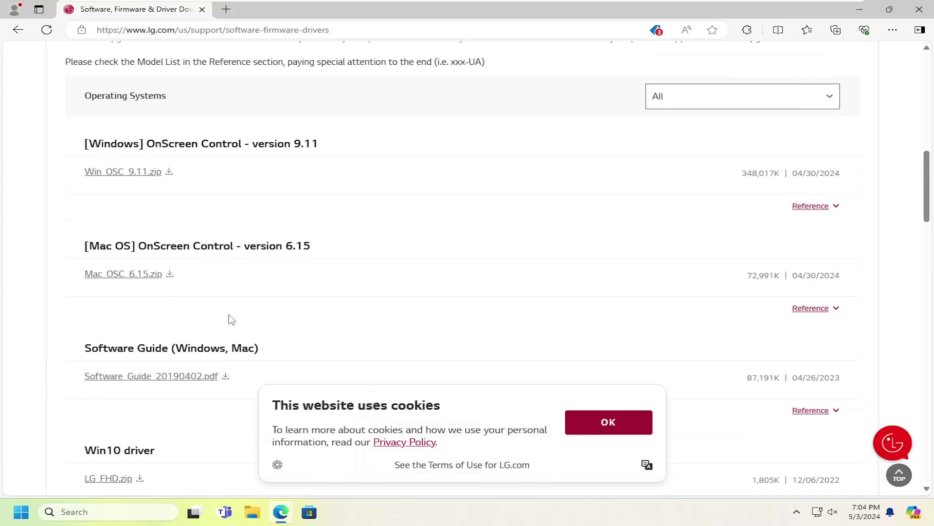
Download Win_OSC_9.11.zip, launch its OSC_CLI_9.11 installer from File Explorer, and close Edge
click(118, 175)
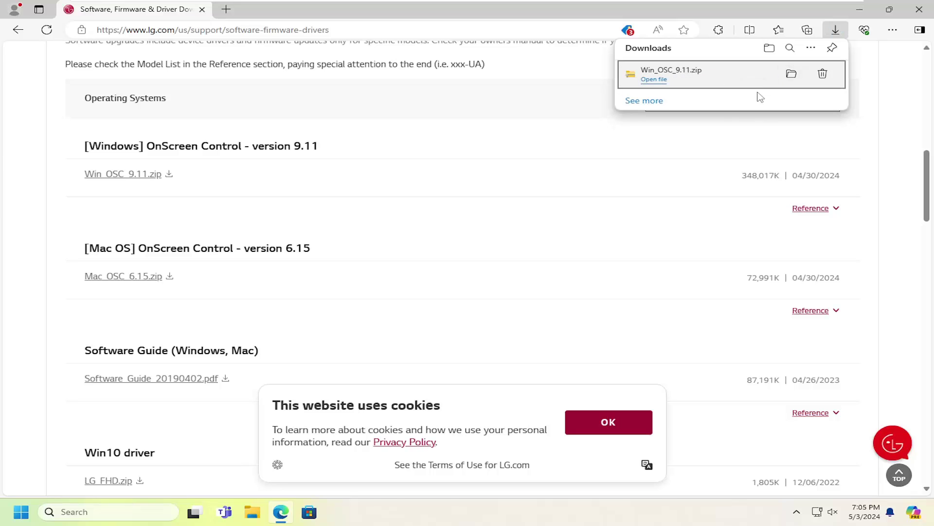
click(792, 74)
double_click(299, 199)
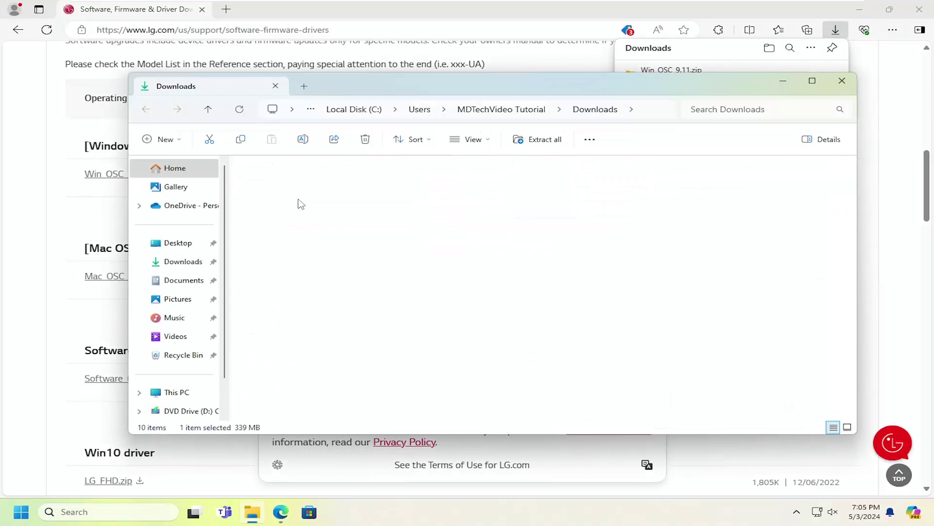
click(289, 186)
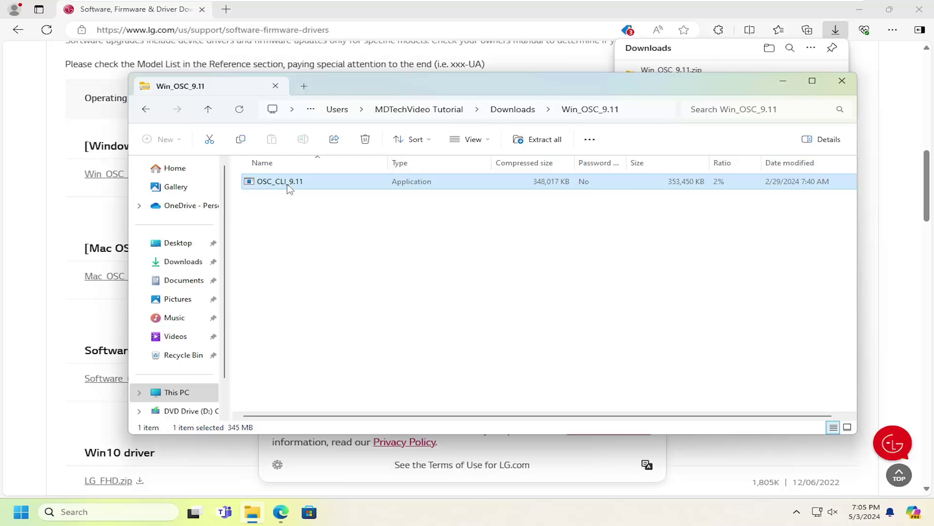
double_click(291, 185)
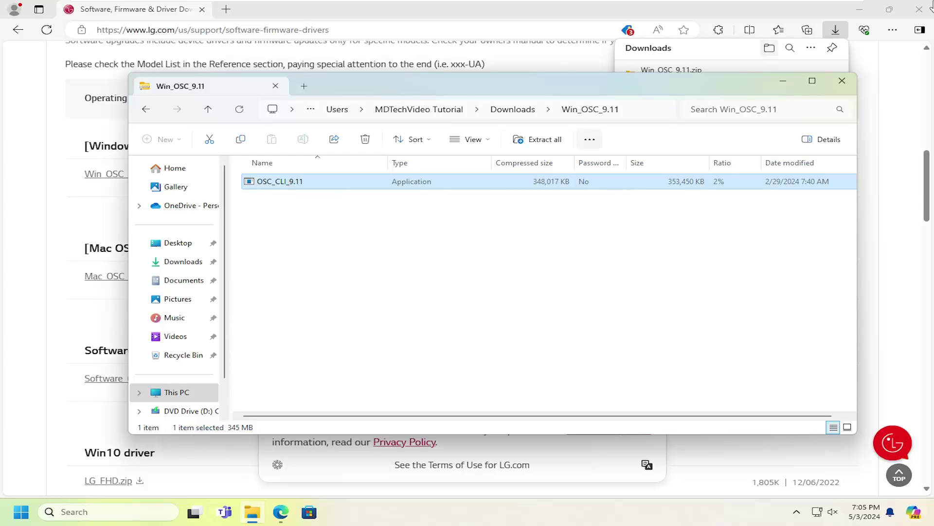
click(919, 9)
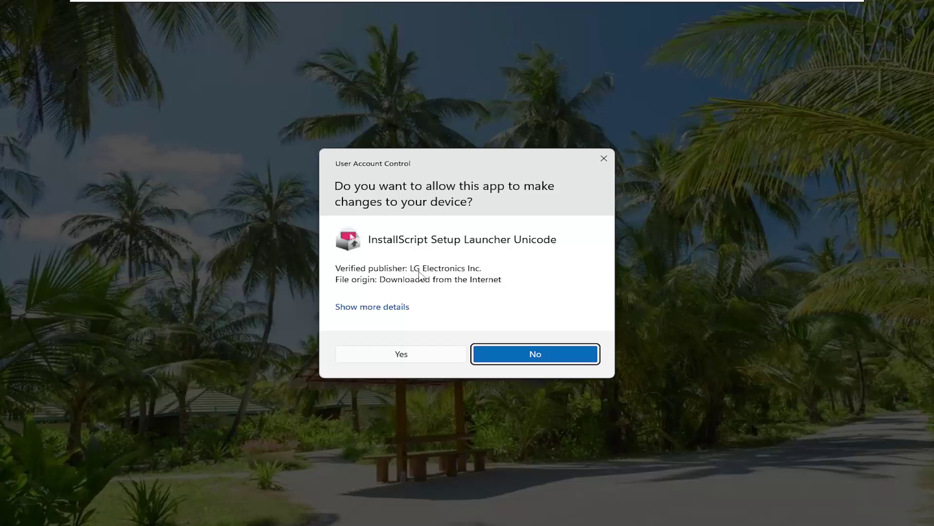
Approve both permission prompts and close Explorer so the Visual C++ 2010 prerequisites install
click(400, 360)
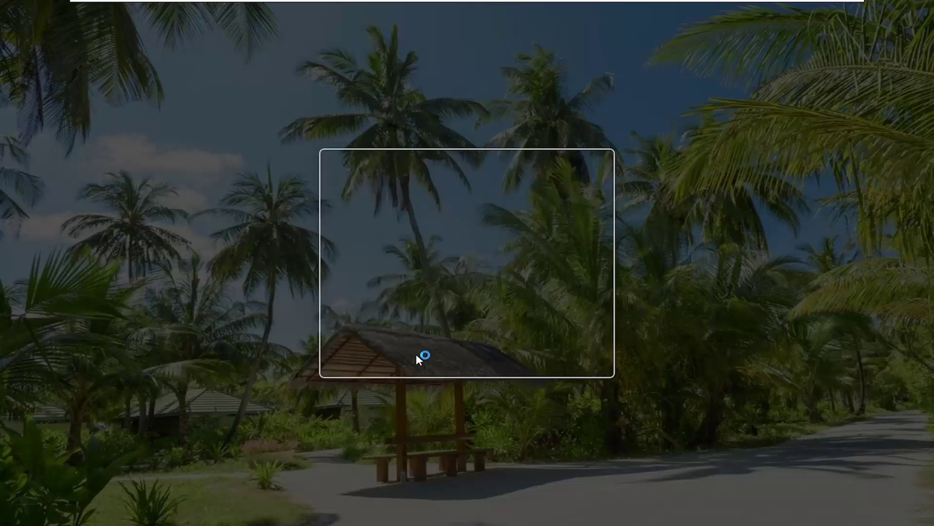
click(841, 81)
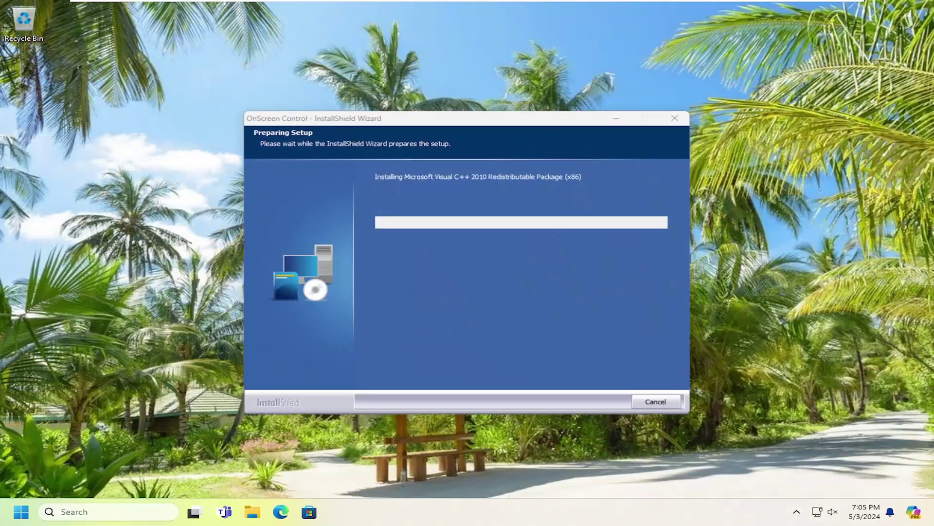
click(428, 355)
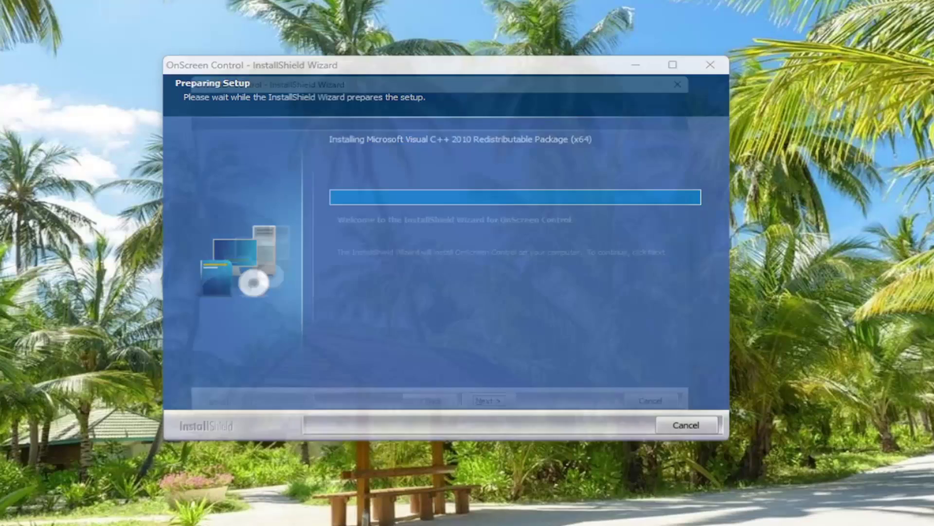
Accept the license terms and start installing OnScreen Control
click(482, 427)
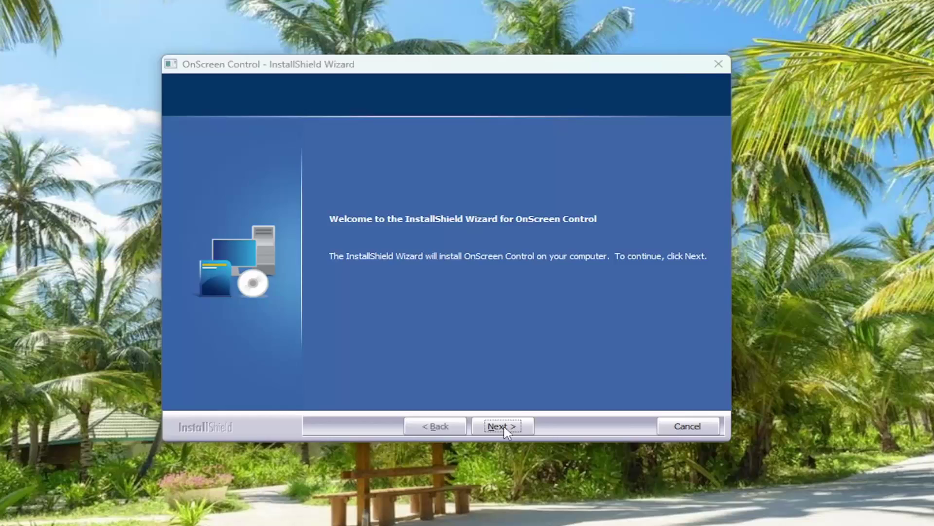
click(431, 364)
click(516, 428)
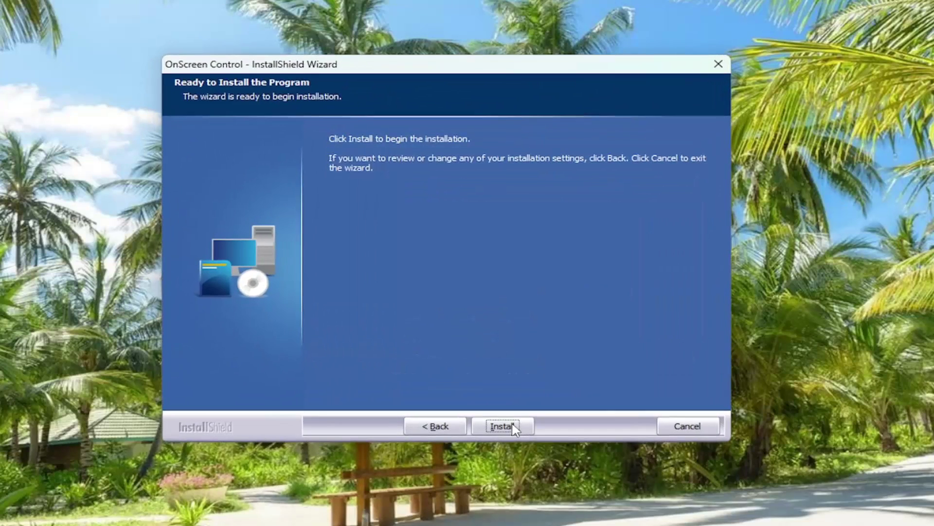
click(502, 428)
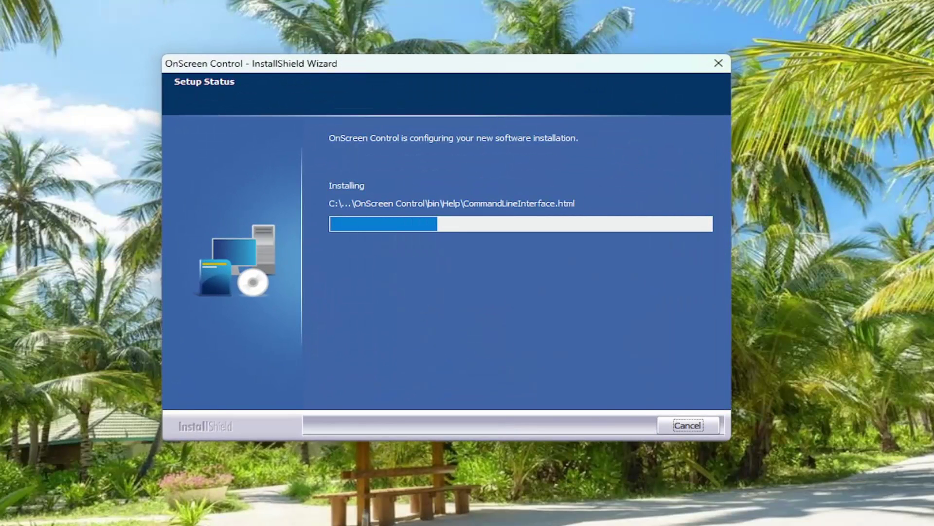